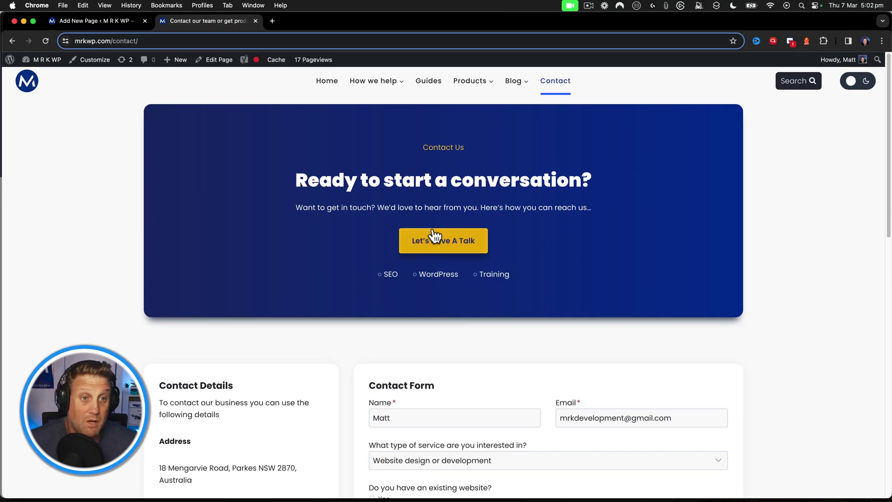
Submit the test contact form and get the 'Submission Success, Thanks for getting in touch!' notice.
scroll(379, 184, "down", 6)
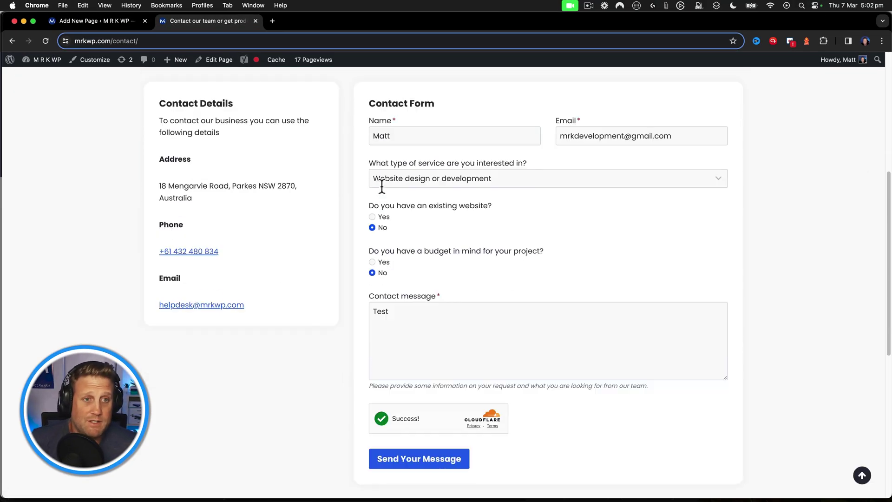
scroll(398, 183, "down", 2)
left_click(417, 367)
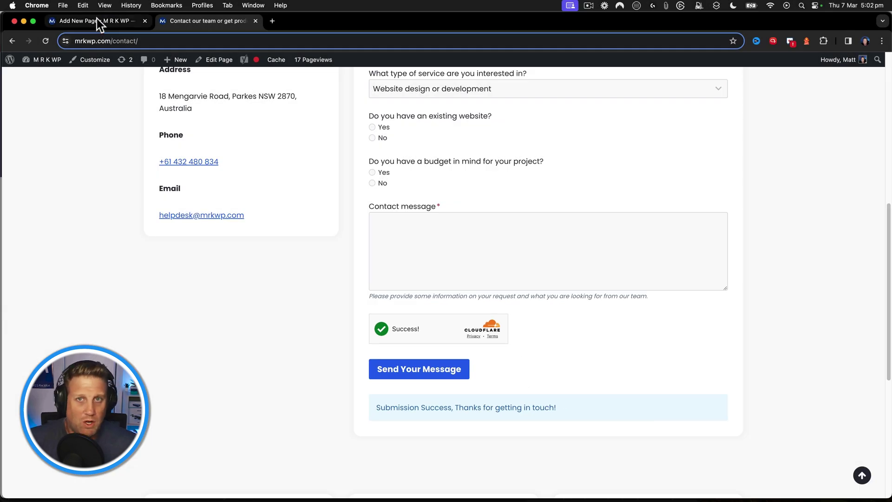
Back in the thank-you page editor, close Page Settings and show the Yoast SEO Premium panel.
left_click(97, 20)
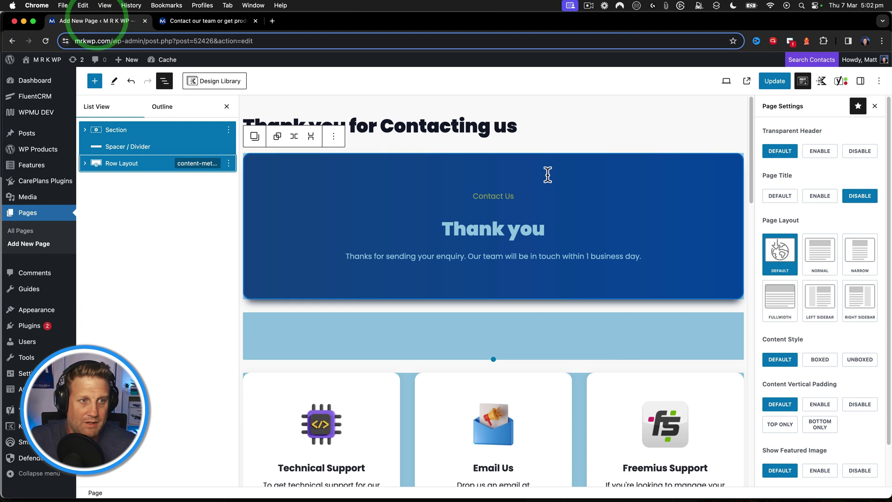
left_click(525, 126)
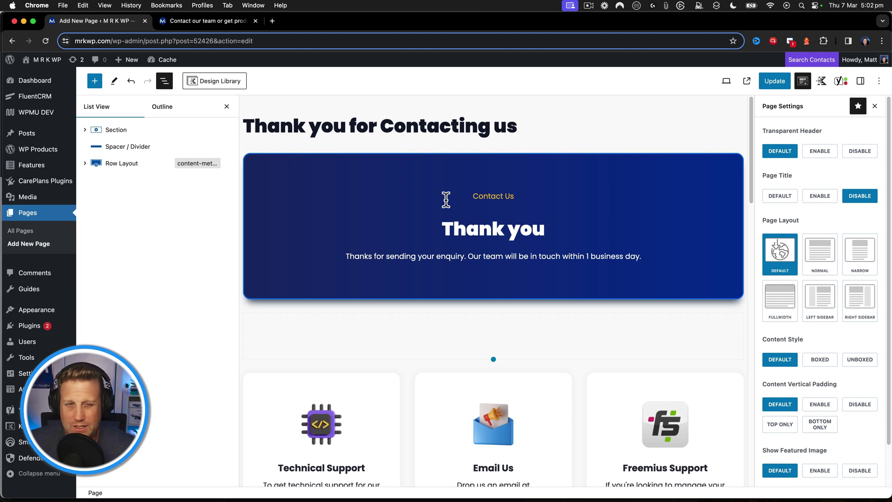
left_click(875, 106)
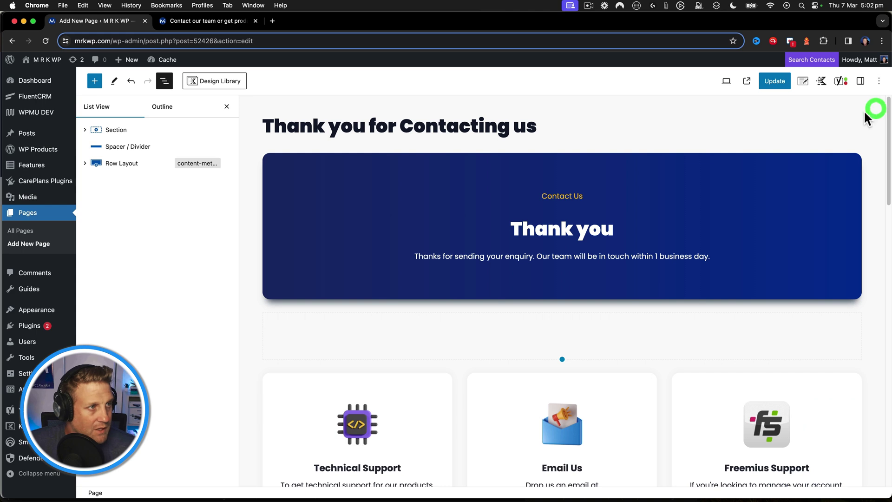
left_click(839, 82)
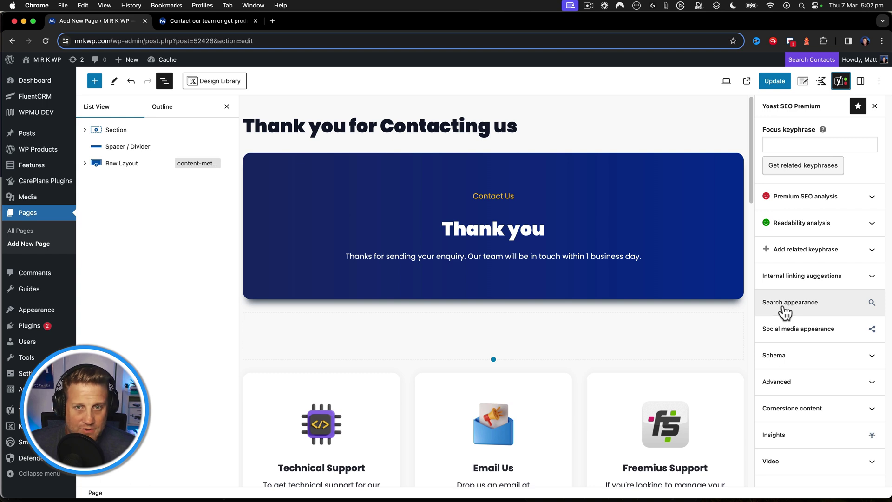
With search results and follow links at No, add No Archive under Meta robots advanced.
scroll(523, 272, "down", 15)
scroll(385, 295, "up", 2)
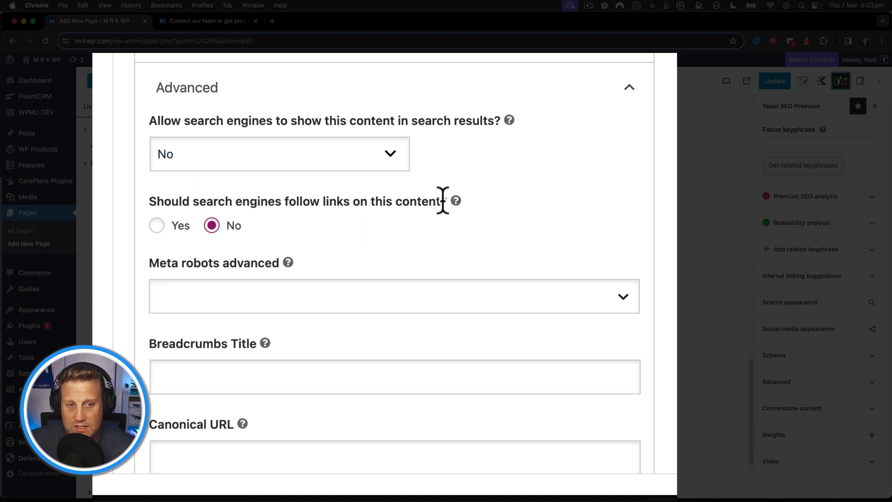
scroll(210, 222, "down", 3)
left_click(200, 156)
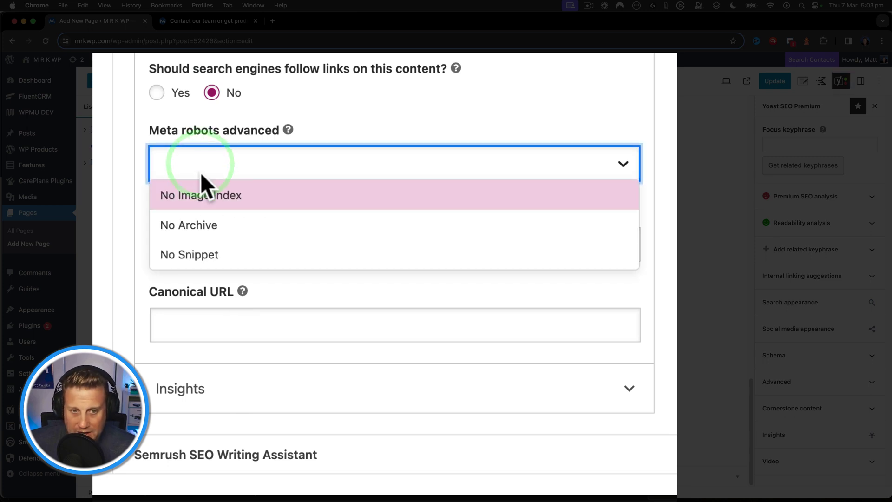
left_click(197, 226)
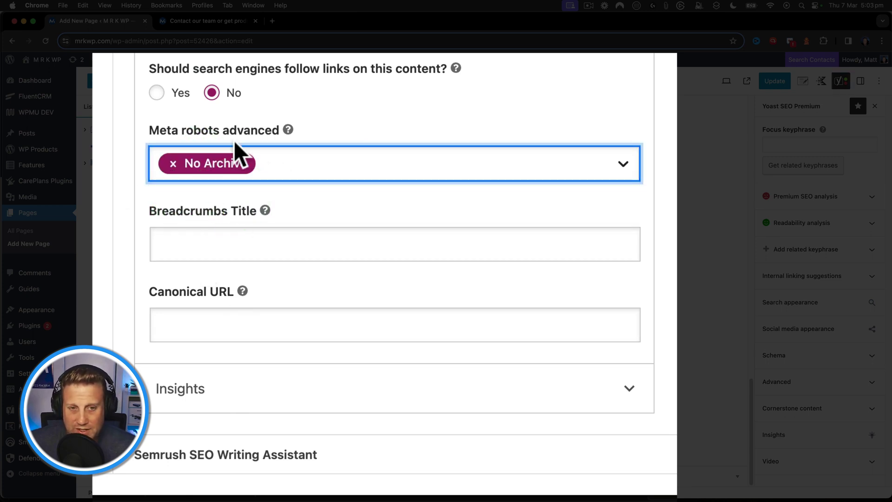
Update the thank-you page to save the new Yoast settings.
scroll(233, 143, "up", 10)
scroll(234, 143, "down", 4)
scroll(234, 143, "up", 6)
scroll(233, 144, "up", 5)
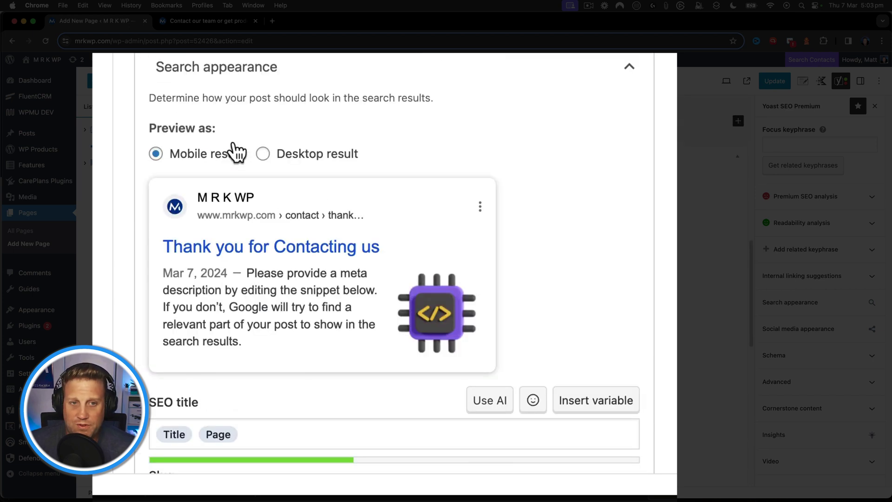
left_click(773, 83)
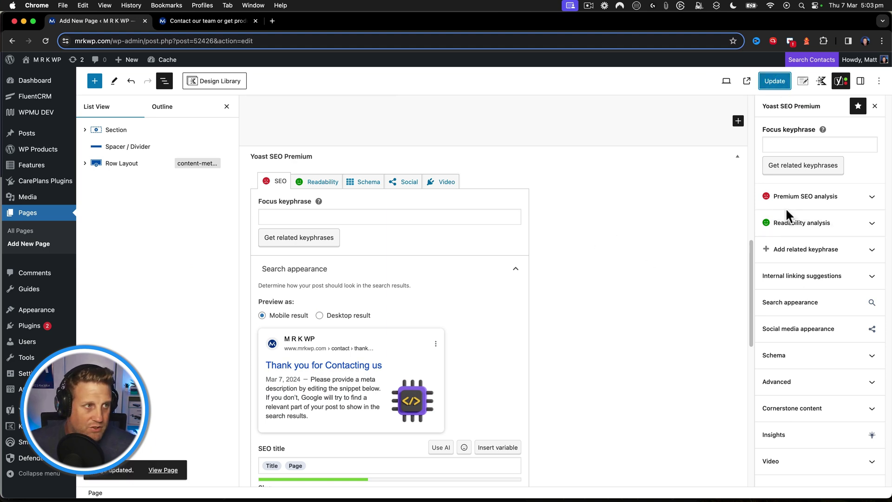
Check the thank-you page's URL and confirm Contact is its parent under Page Attributes.
left_click(803, 82)
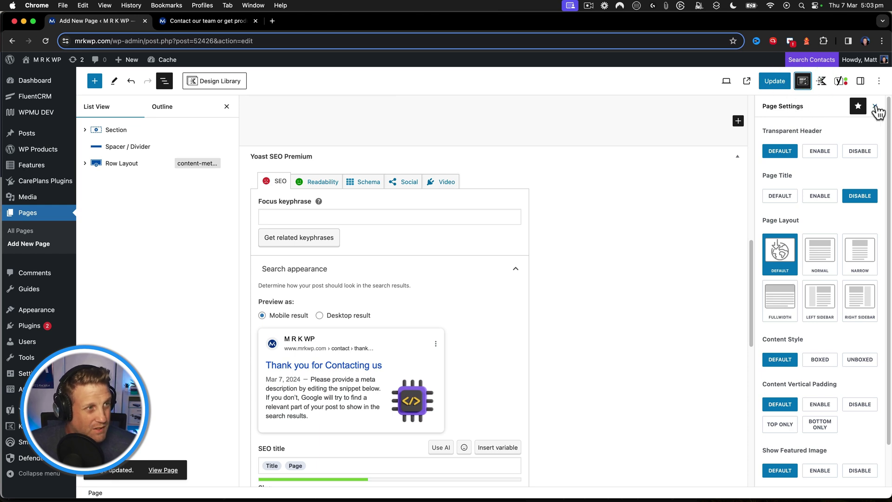
scroll(816, 293, "down", 2)
scroll(827, 209, "up", 2)
left_click(861, 81)
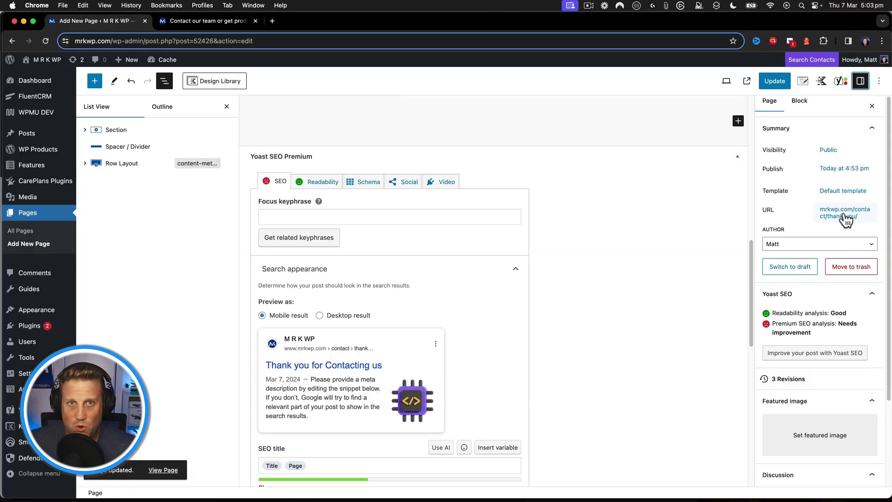
scroll(804, 425, "down", 3)
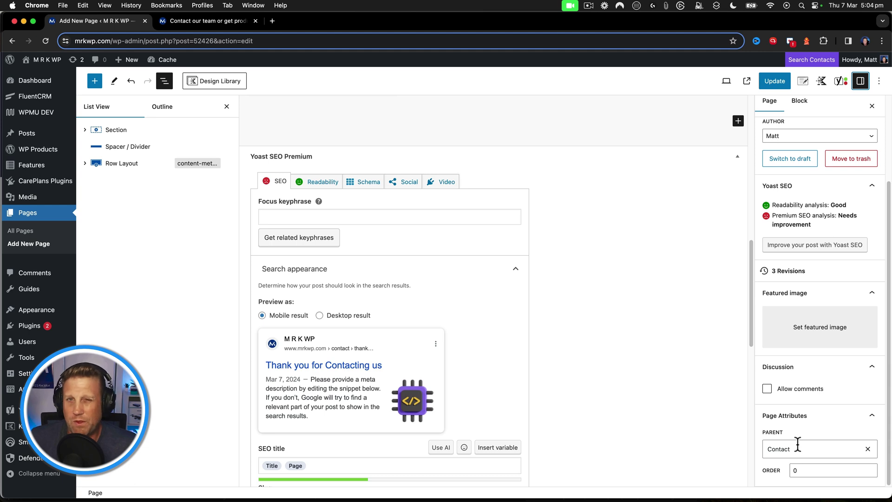
scroll(673, 332, "up", 15)
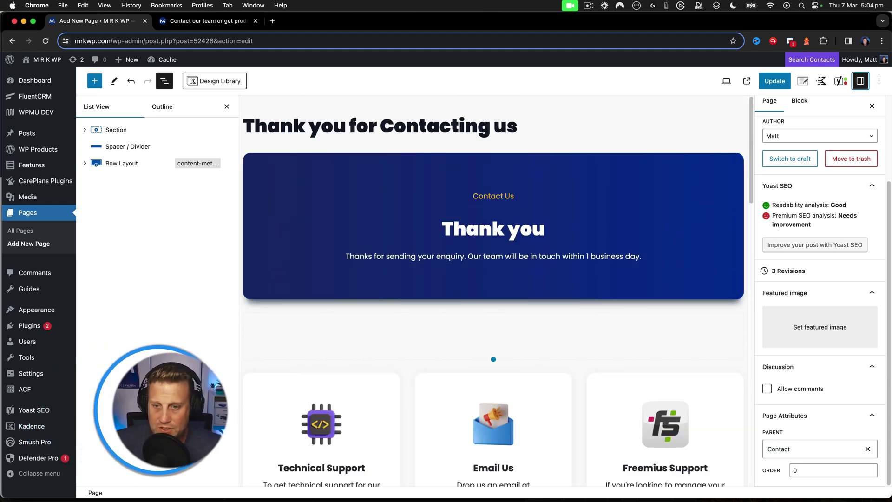
From Kadence Forms, open Contact Form, select its Form (Adv) block, and bring up Submit Actions.
mouse_move(34, 430)
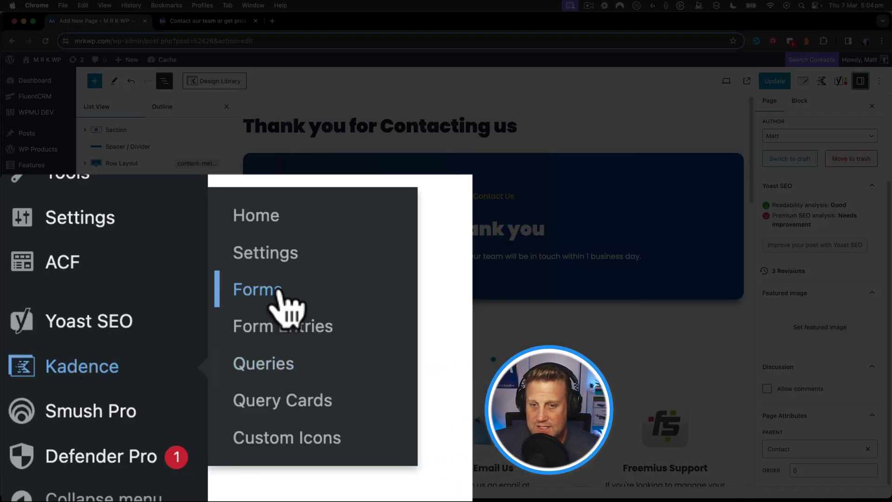
left_click(95, 398)
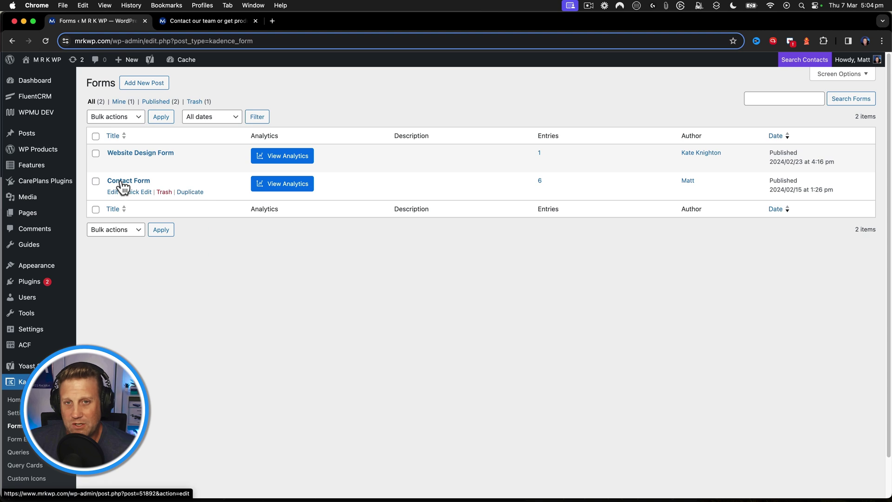
left_click(124, 183)
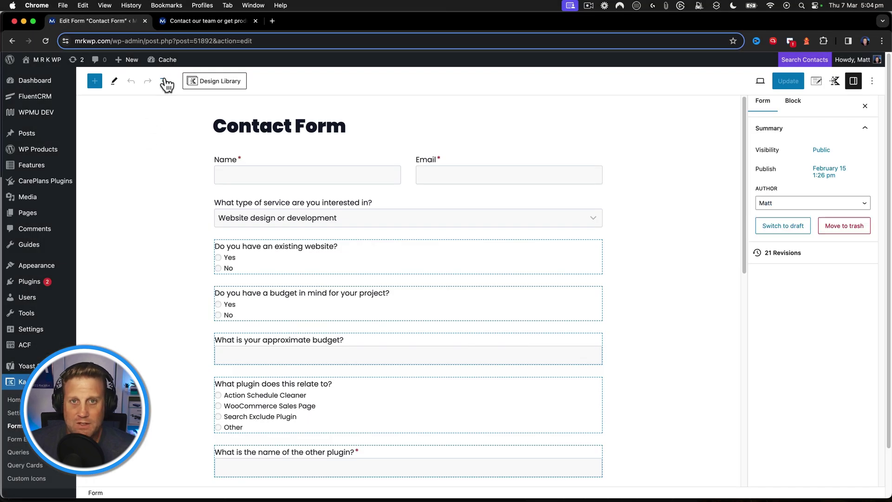
left_click(164, 81)
left_click(132, 130)
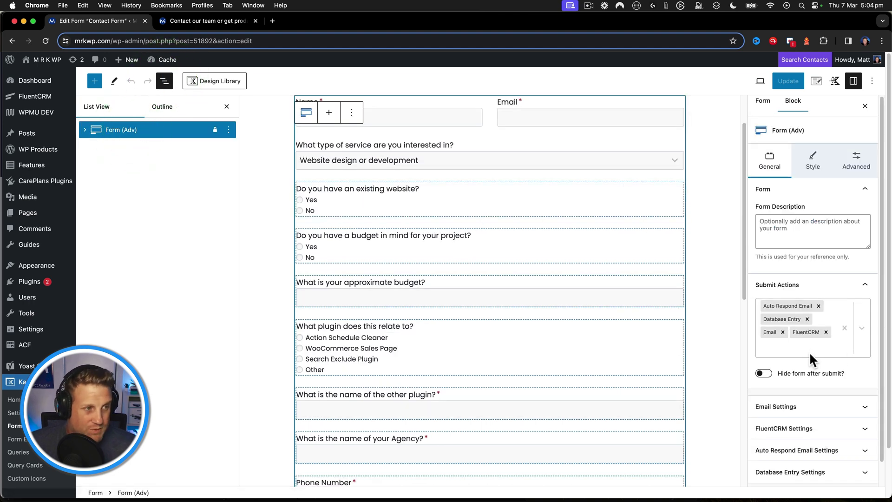
left_click(772, 347)
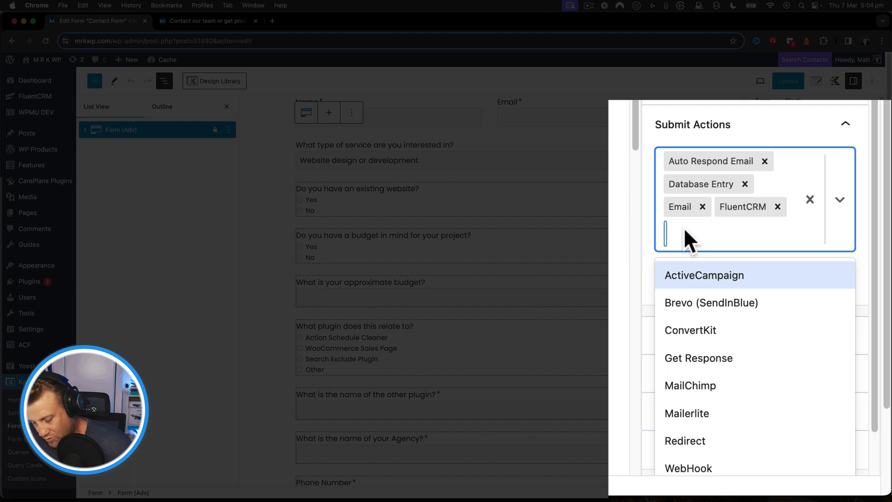
Add Redirect as a submit action and expand its Redirect Settings.
type("red")
left_click(689, 275)
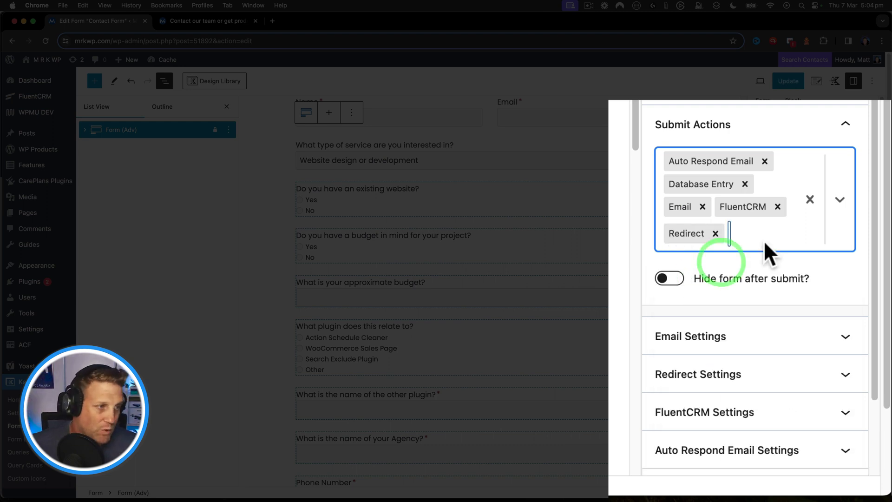
left_click(704, 375)
scroll(708, 383, "down", 3)
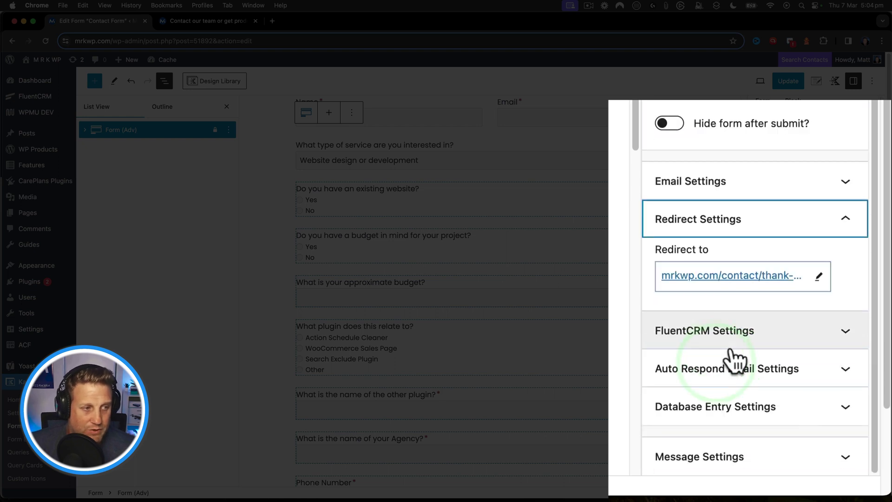
Replace the Redirect to link with the 'thank' search result, the Thank you page.
left_click(822, 284)
left_click_drag(771, 274, 712, 274)
left_click(740, 274)
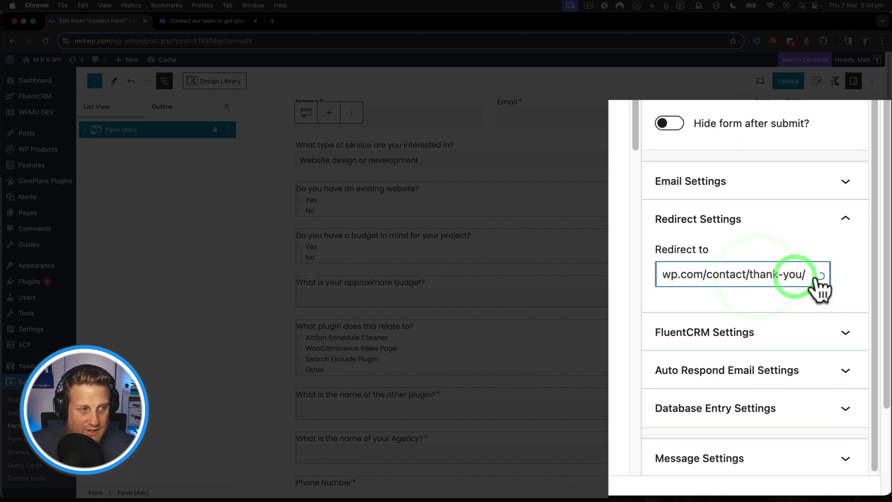
key("Left")
key("Left")
key("Left")
key("Left")
key("Left")
key("super+s")
type("s")
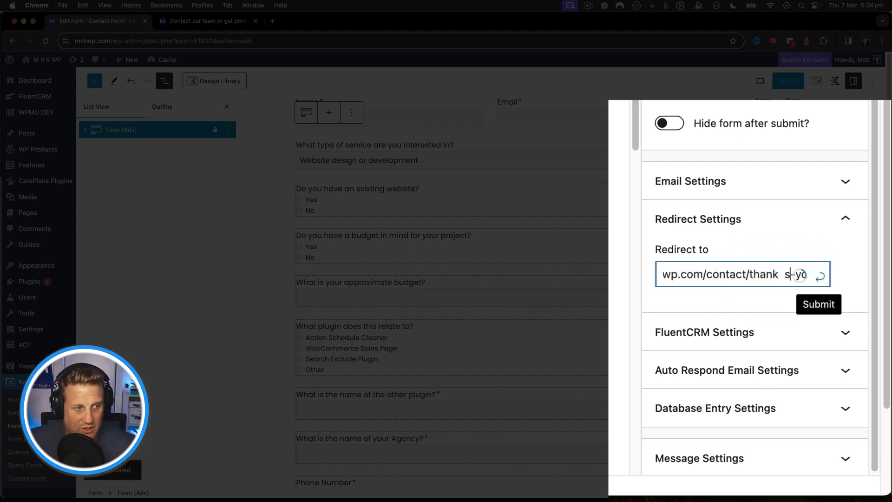
key("super+a")
type("thank")
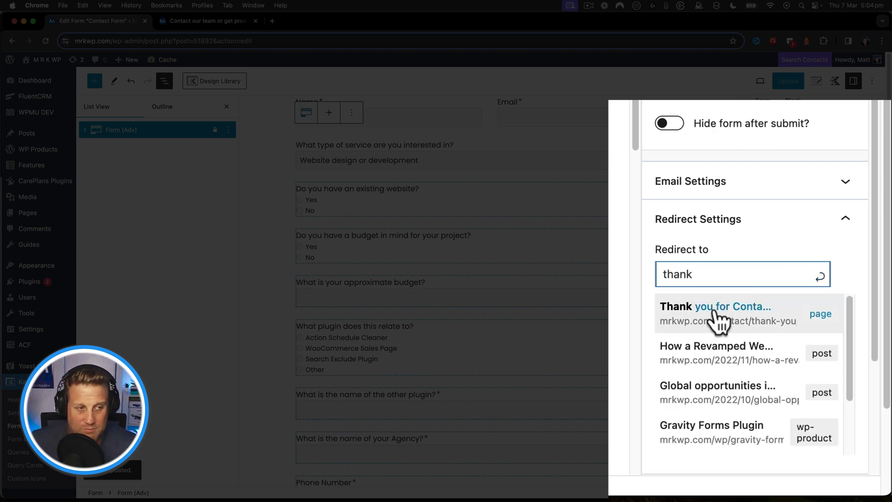
left_click(715, 310)
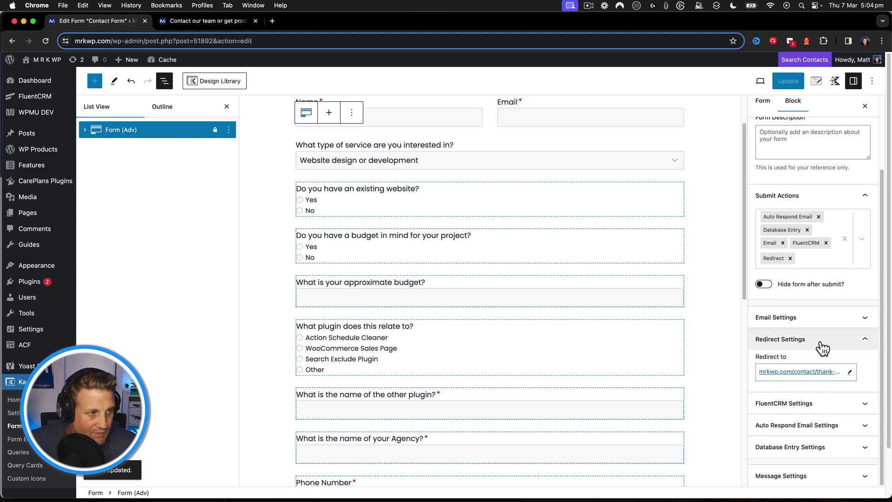
Update the Contact Form to save the redirect and submit action changes.
left_click(788, 81)
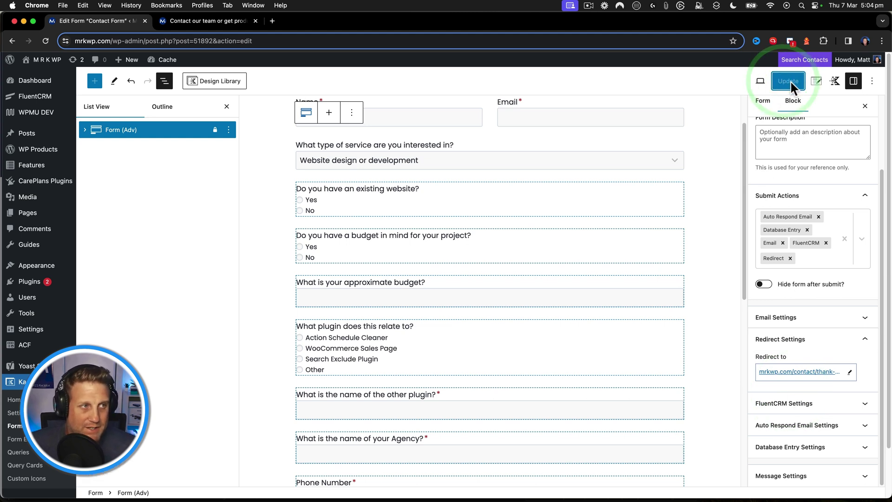
left_click(810, 255)
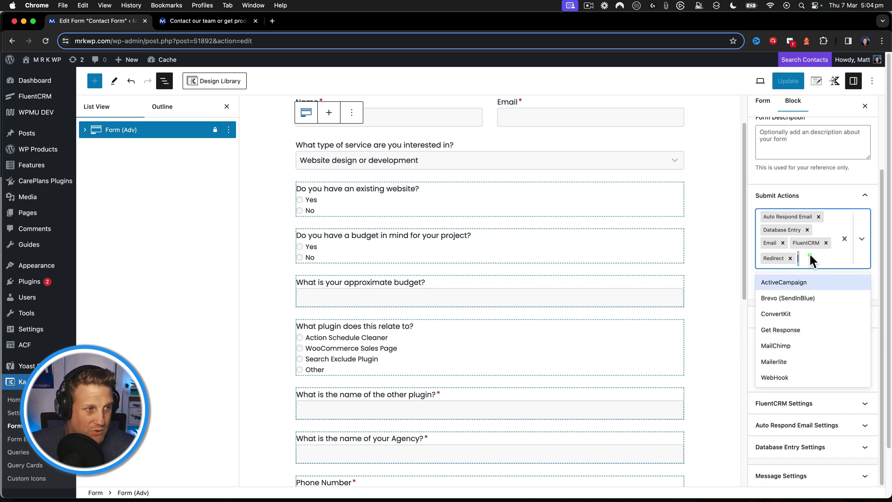
left_click(789, 81)
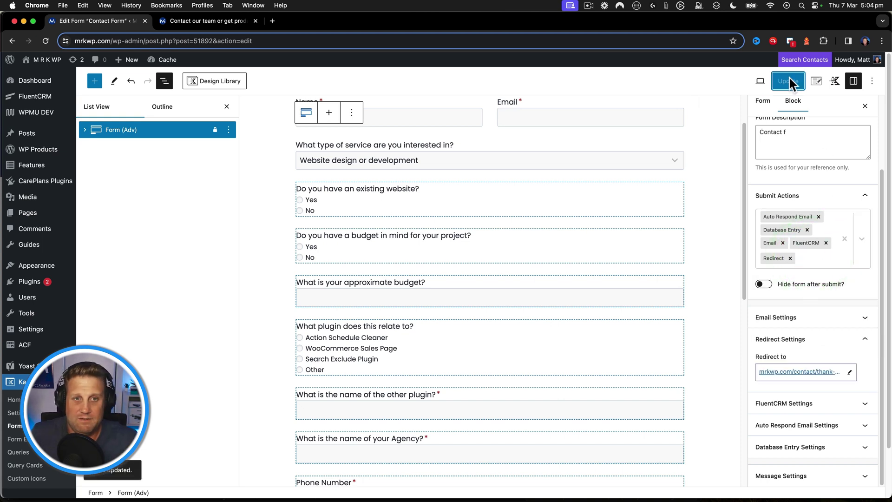
Reload the live Contact page, fill the form with test answers including message 'test', and send it.
left_click(194, 21)
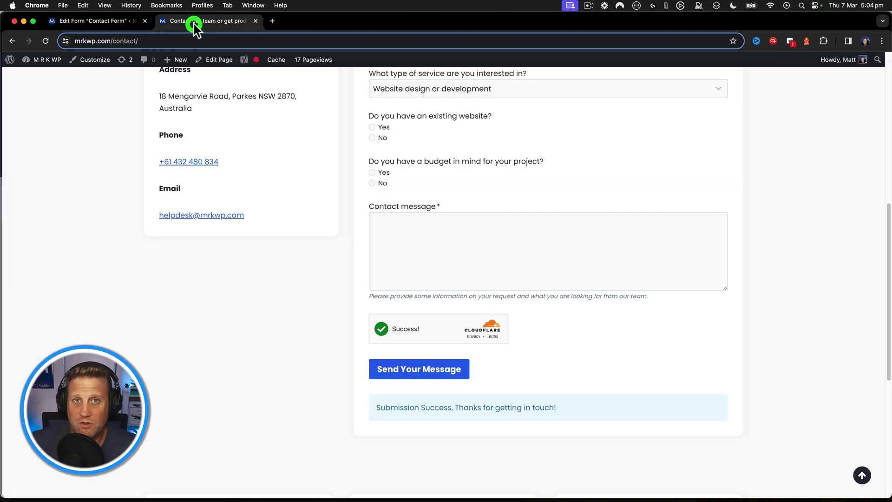
left_click(46, 41)
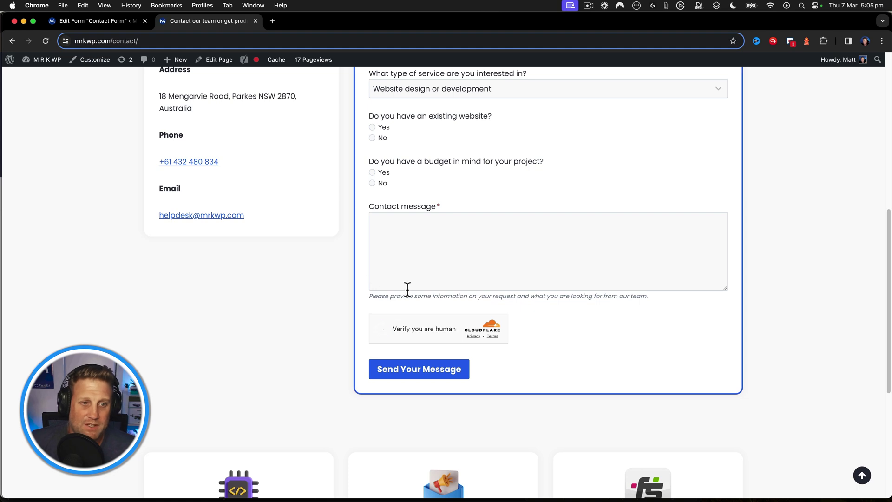
scroll(406, 283, "up", 4)
left_click(394, 231)
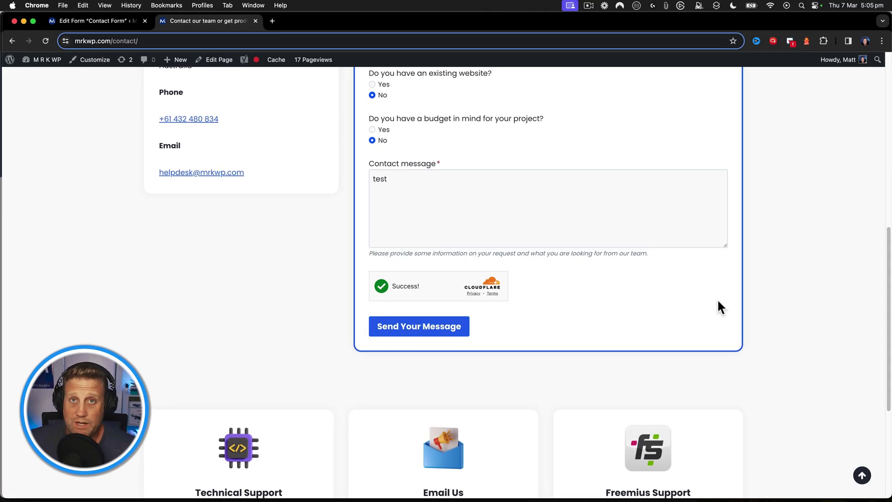
left_click(419, 327)
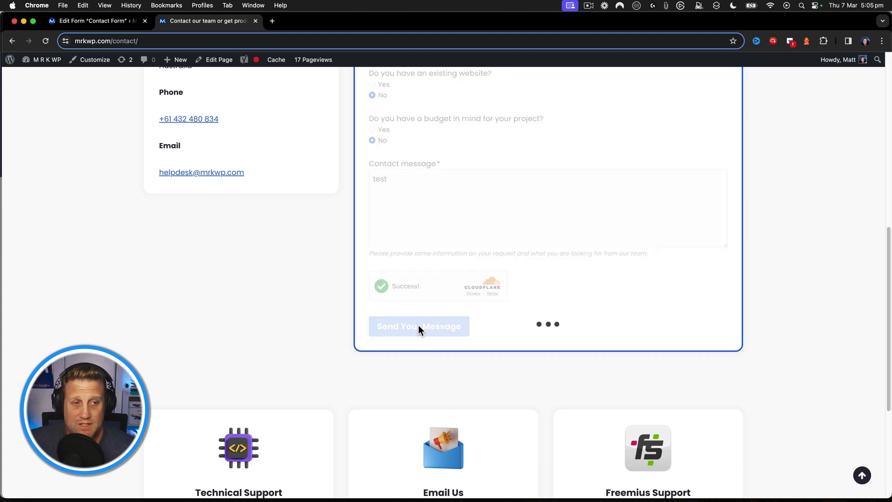